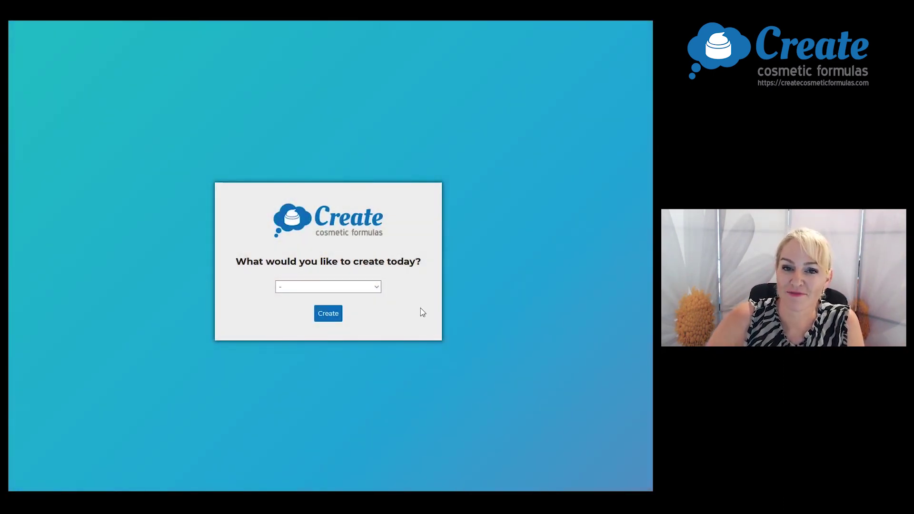
- Start a new O/W Cream (Face or body) formula and bring up the Humectant options like Glycerin
left_click(376, 287)
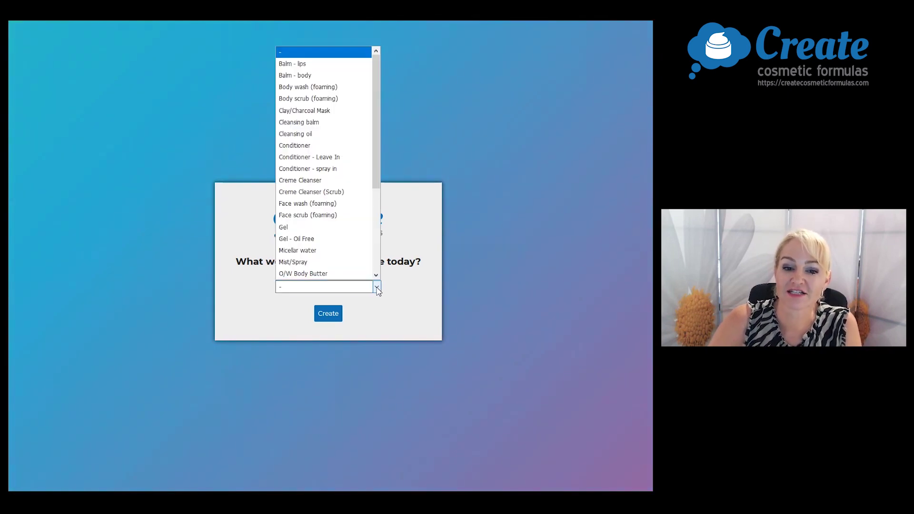
scroll(327, 227, "down", 2)
left_click(305, 224)
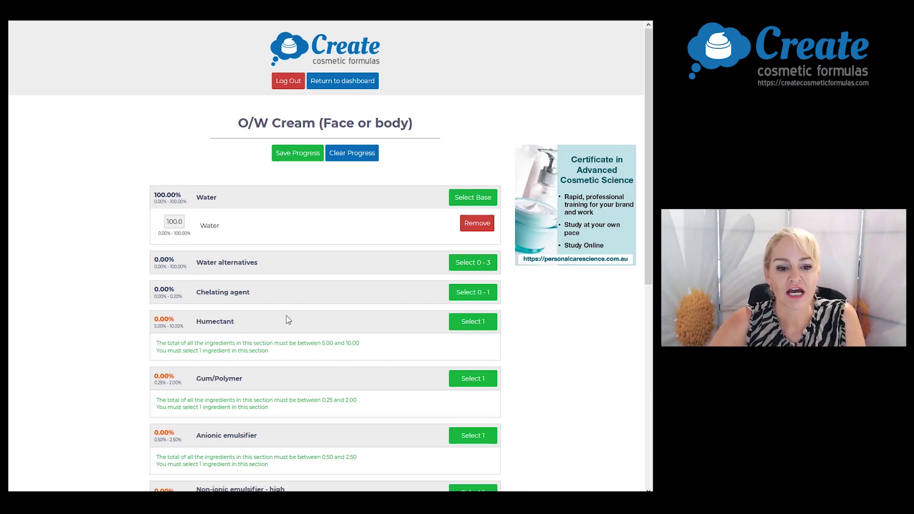
left_click(458, 325)
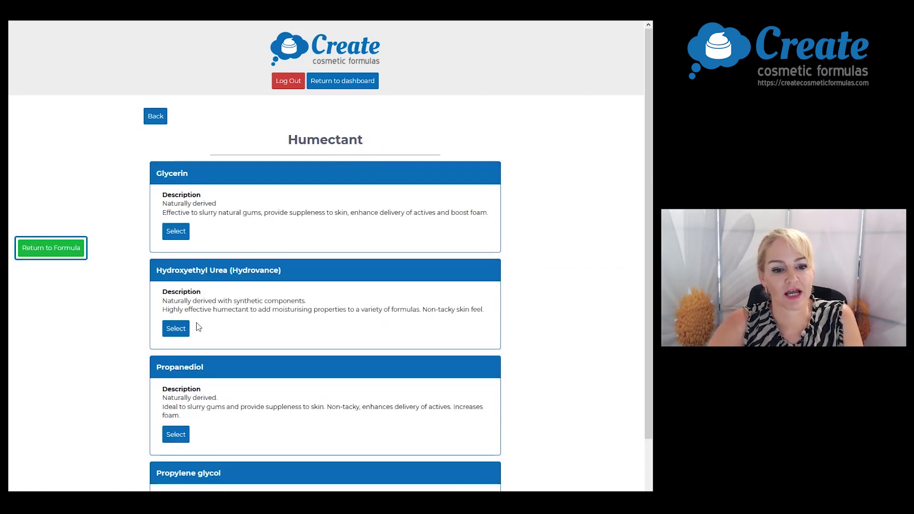
- Add Propanediol at 5% as humectant and Hydroxyethylcellulose at 0.8% as the gum, leaving water at 94.20%
scroll(190, 356, "down", 2)
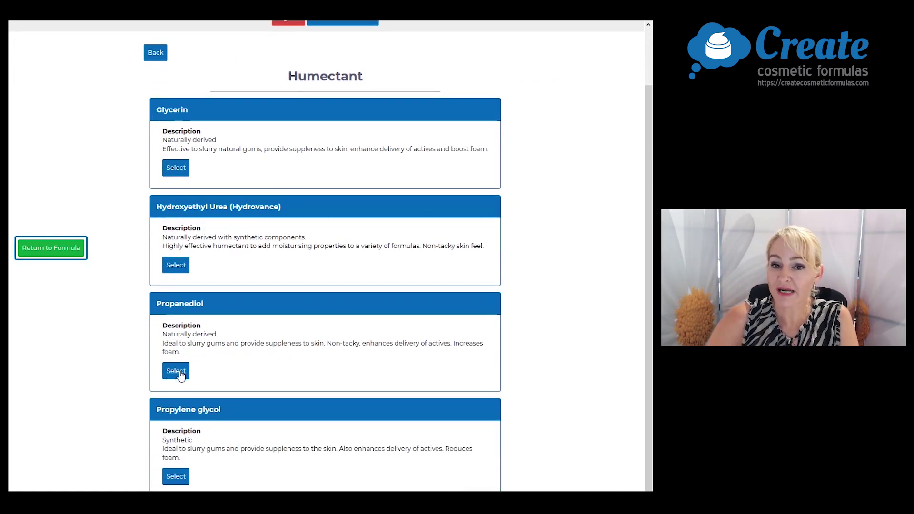
left_click(180, 375)
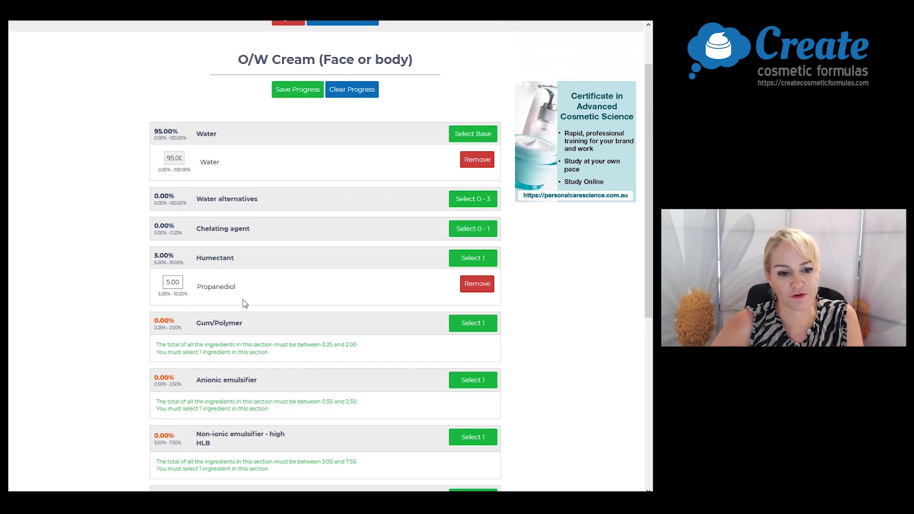
left_click(468, 328)
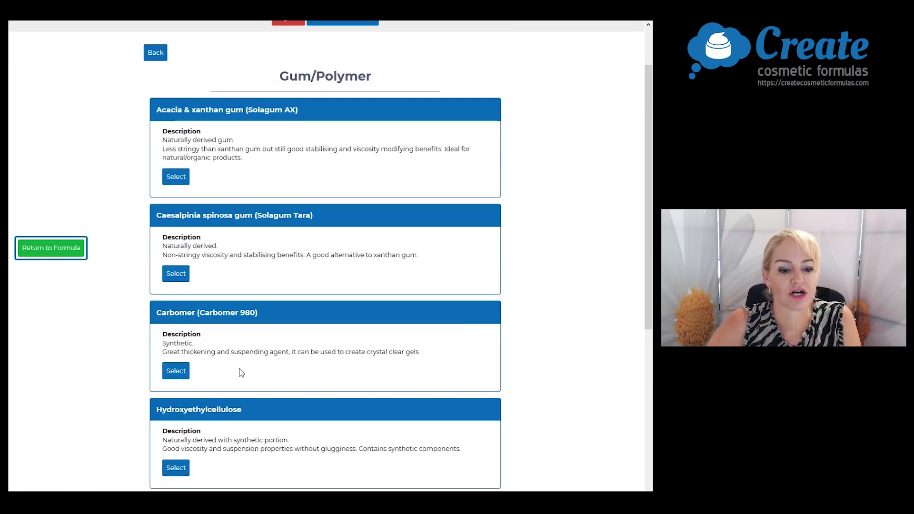
scroll(238, 371, "down", 2)
left_click(189, 385)
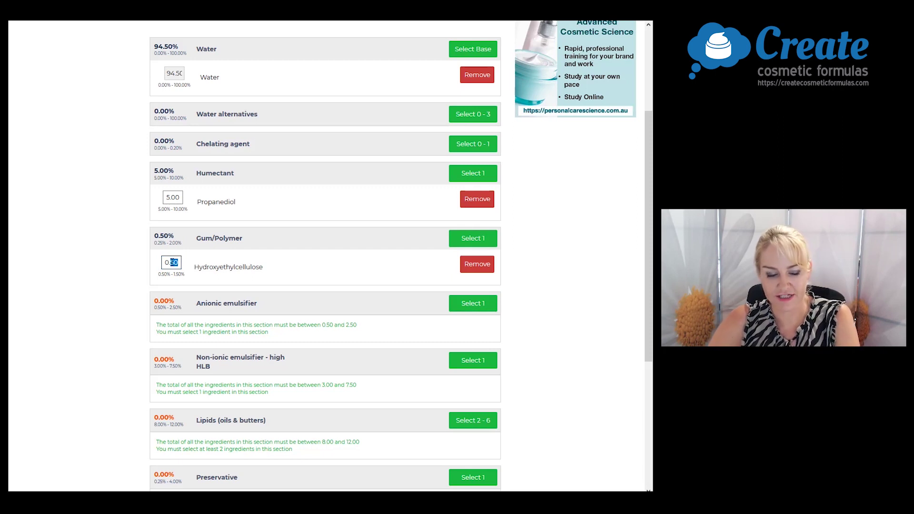
type("8")
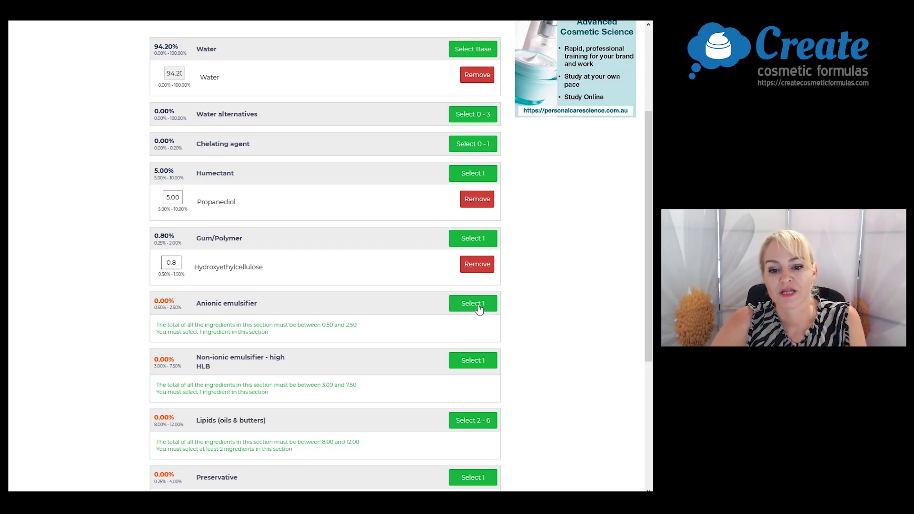
left_click(478, 309)
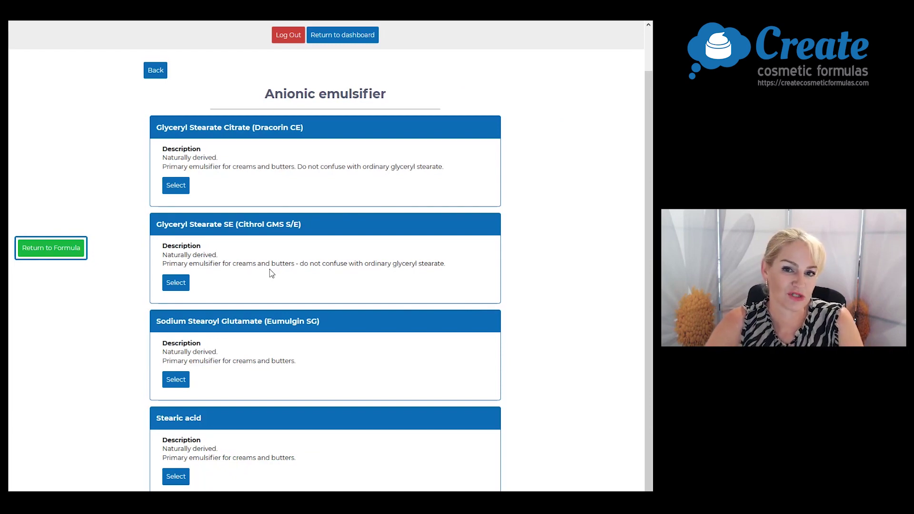
- Add Stearic acid (1%) as anionic emulsifier and Montanov 68 (4%) as high-HLB non-ionic emulsifier
left_click(175, 476)
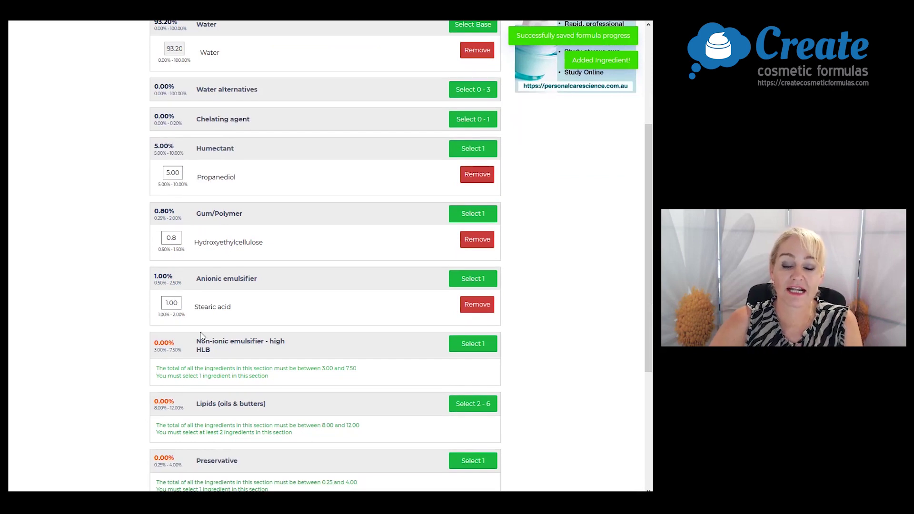
scroll(203, 328, "down", 1)
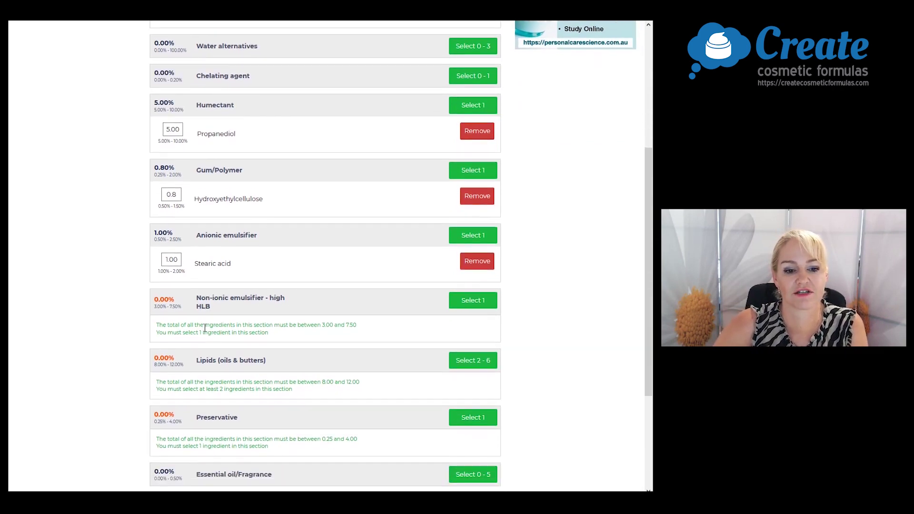
scroll(205, 327, "down", 1)
left_click(472, 259)
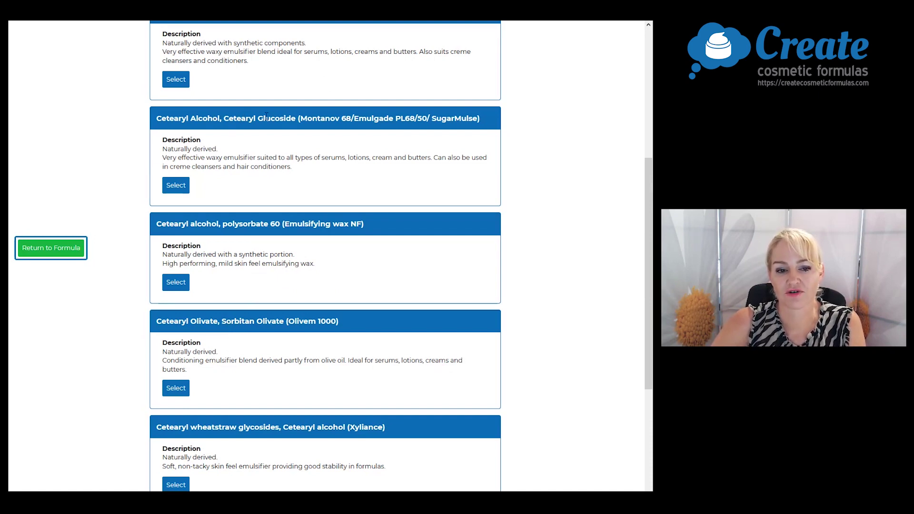
left_click(177, 185)
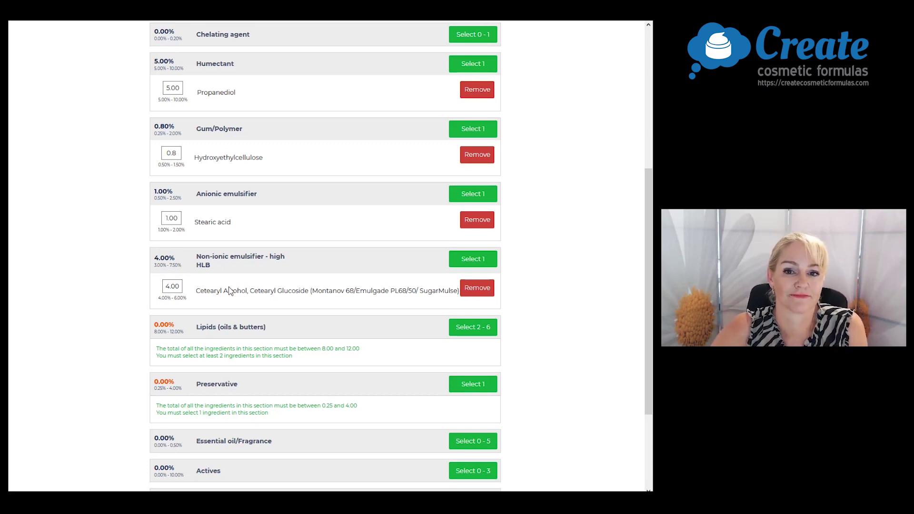
- Pick Dicaprylyl carbonate (Cetiol CC) and Olive oil as lipids and return to the formula
left_click(465, 328)
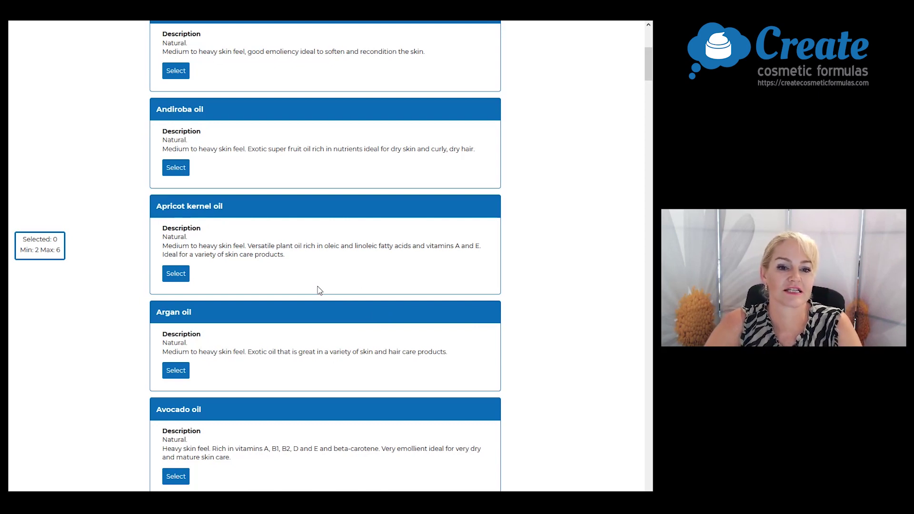
scroll(319, 289, "down", 15)
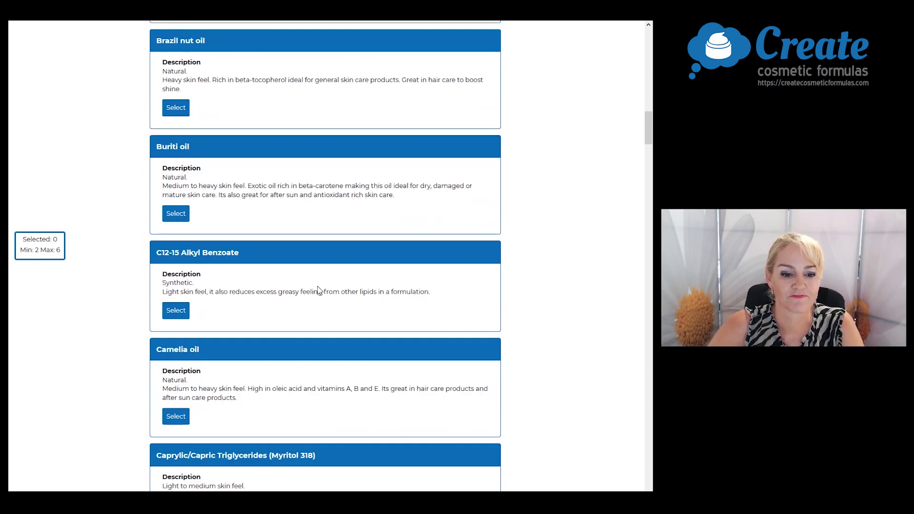
scroll(318, 289, "down", 15)
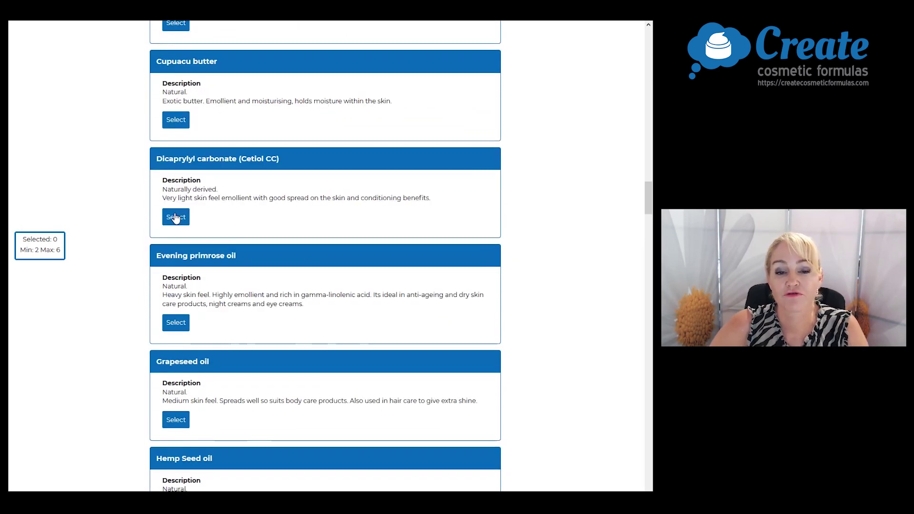
left_click(175, 217)
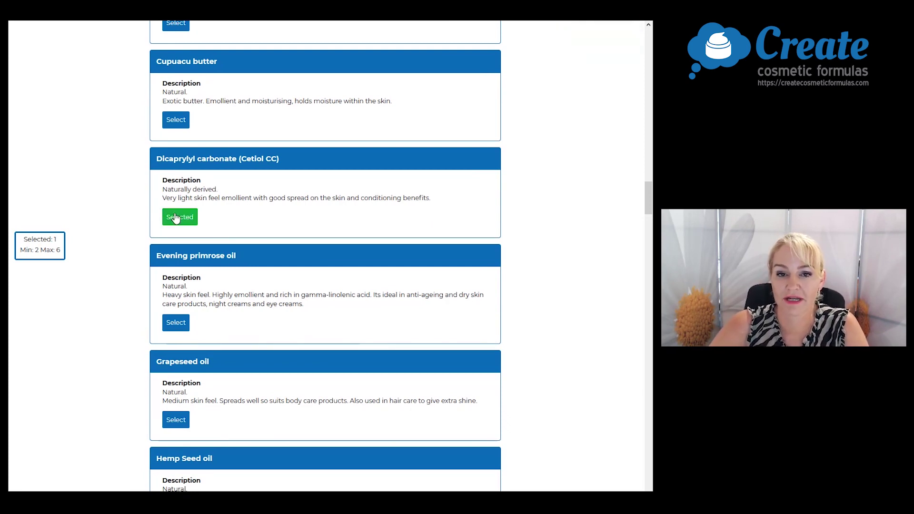
scroll(228, 226, "down", 4)
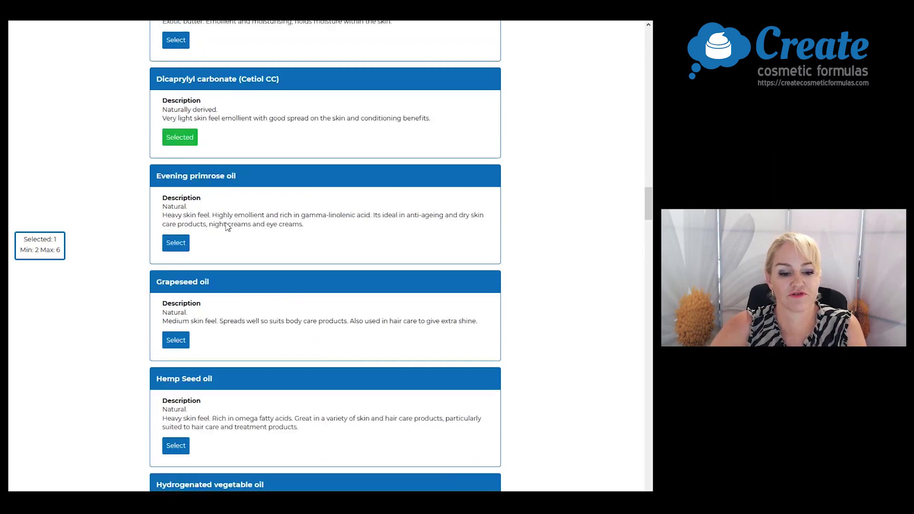
scroll(227, 227, "down", 10)
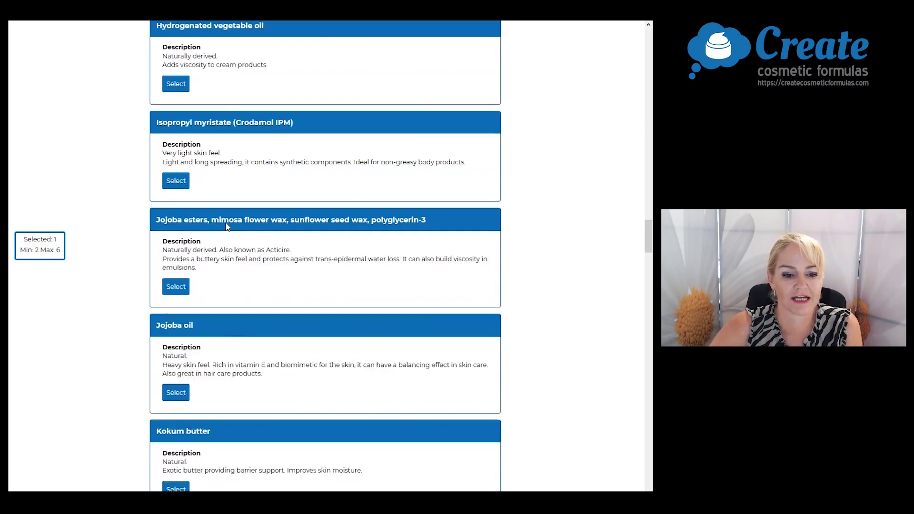
scroll(226, 224, "down", 18)
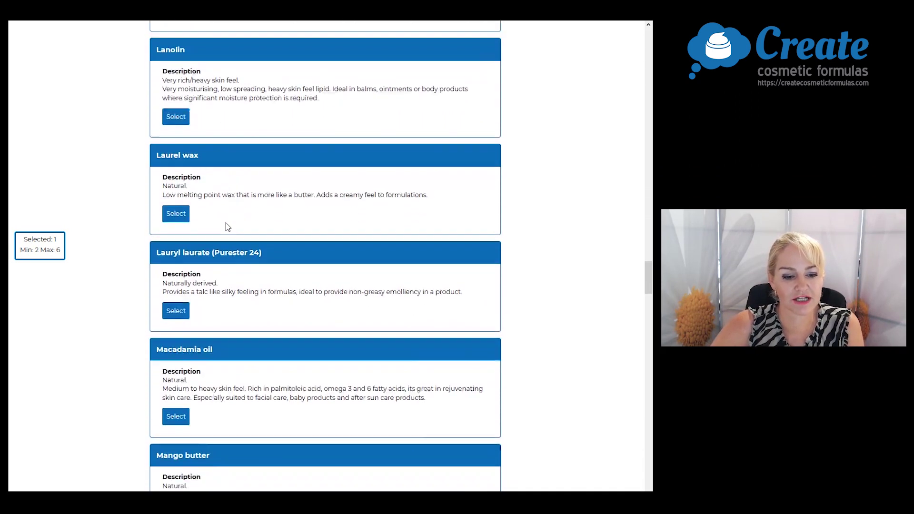
scroll(226, 223, "down", 11)
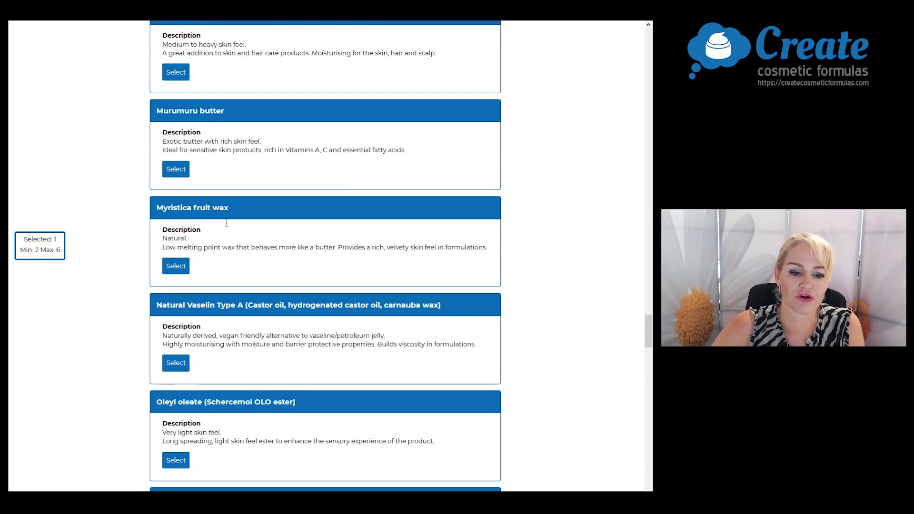
scroll(154, 386, "down", 2)
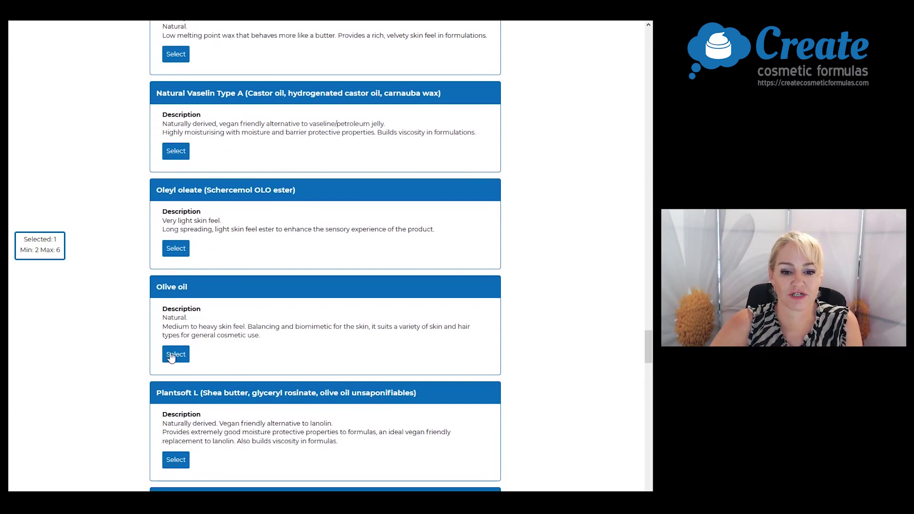
left_click(176, 354)
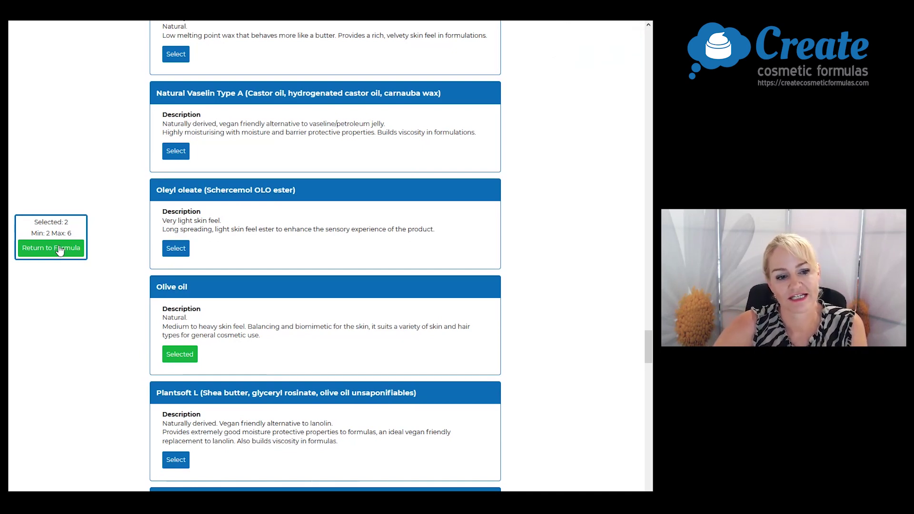
left_click(59, 251)
- Enter 7% for Dicaprylyl carbonate and 1% for Olive oil, making the lipids total 8.00%
double_click(168, 356)
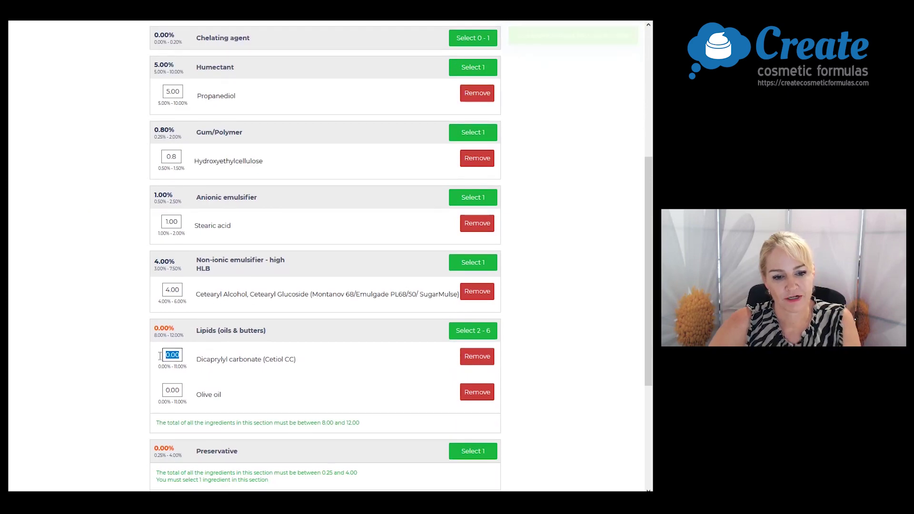
type("7")
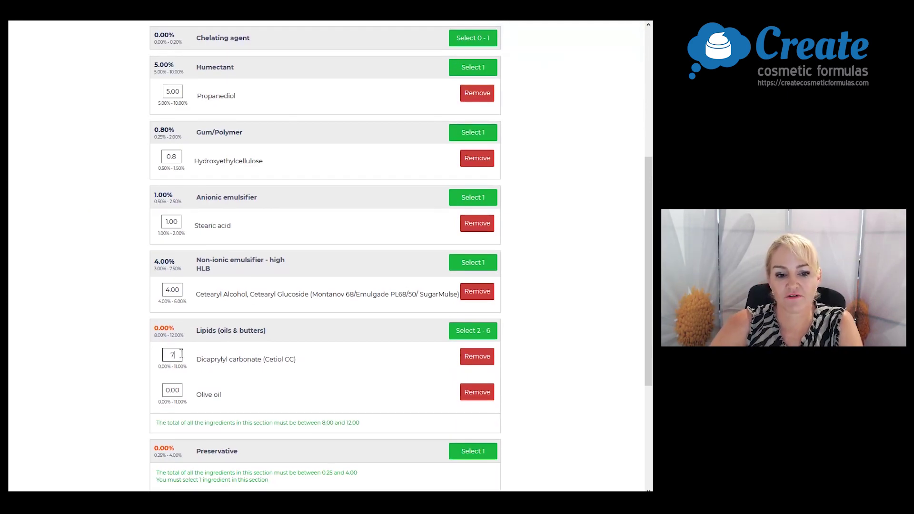
left_click_drag(181, 390, 160, 390)
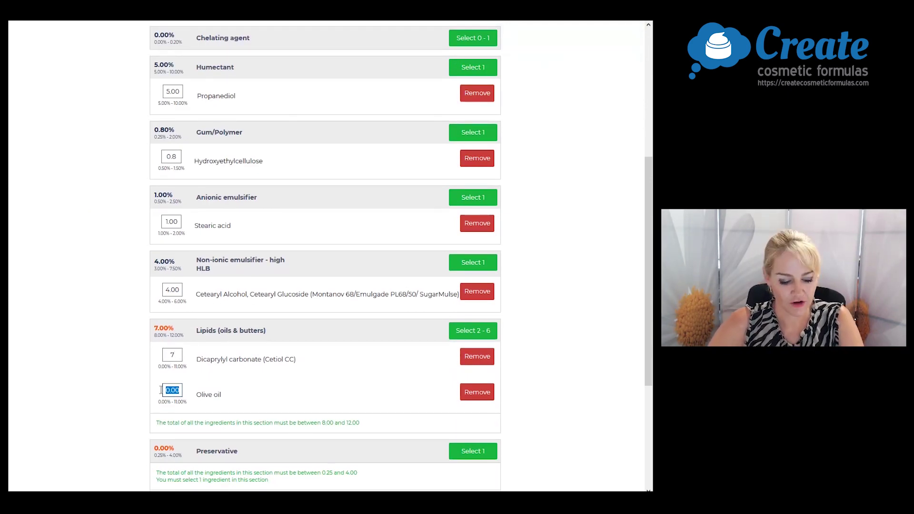
type("1")
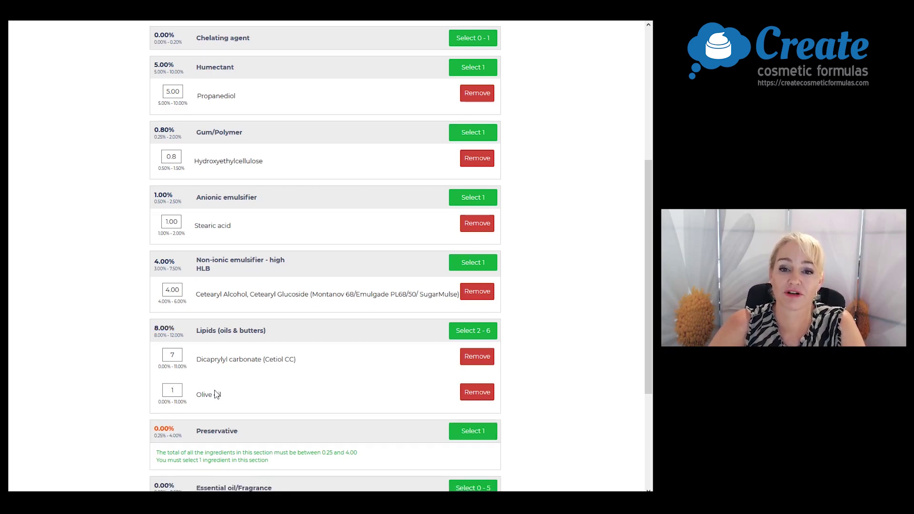
scroll(241, 386, "down", 2)
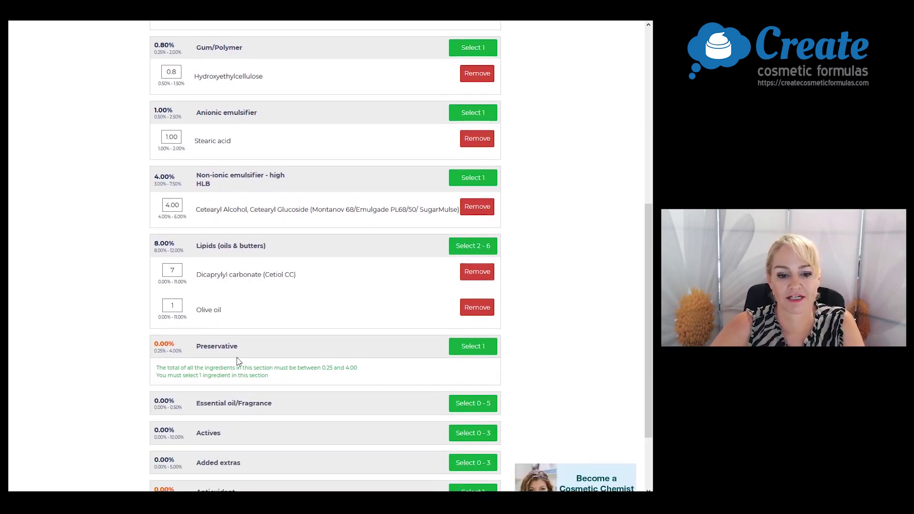
- Choose Euxyl PE9010 as the preservative and change its amount from 0.80 to 1
left_click(473, 347)
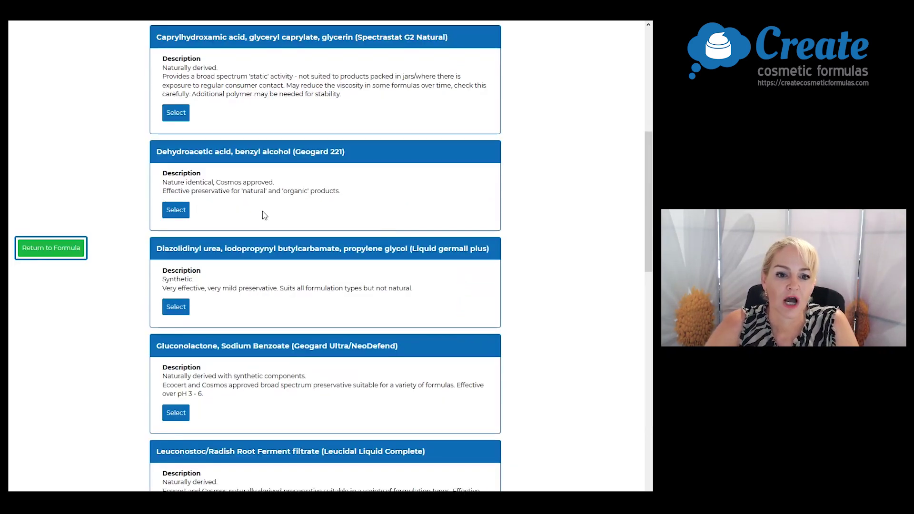
scroll(258, 208, "up", 3)
scroll(257, 208, "up", 5)
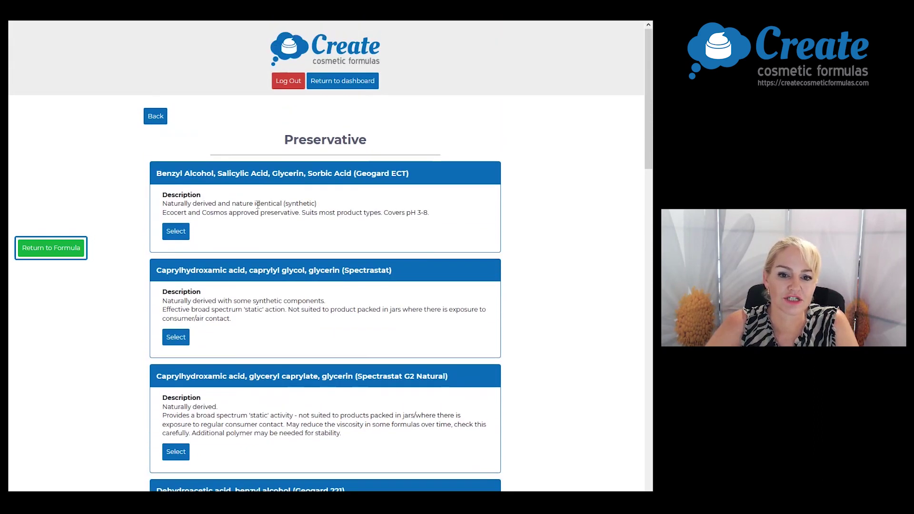
scroll(258, 209, "down", 5)
scroll(259, 208, "down", 13)
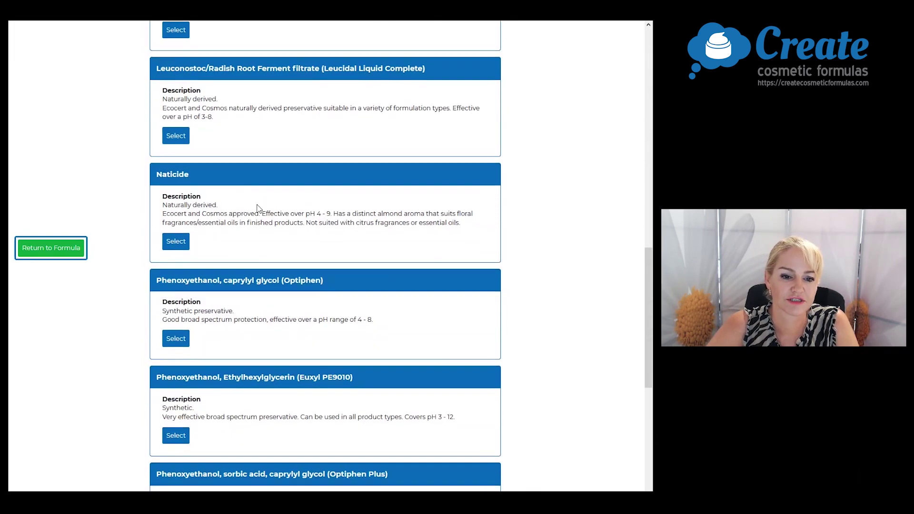
left_click(175, 310)
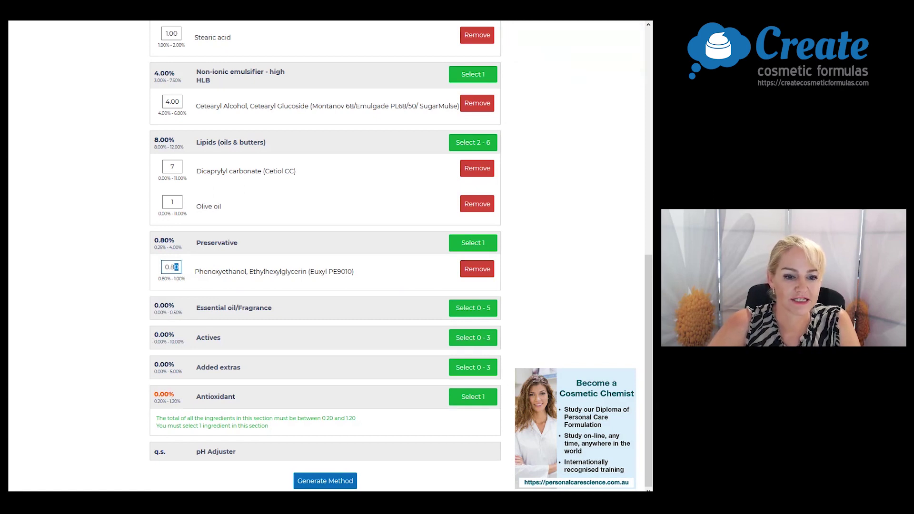
left_click_drag(176, 267, 164, 268)
type("1")
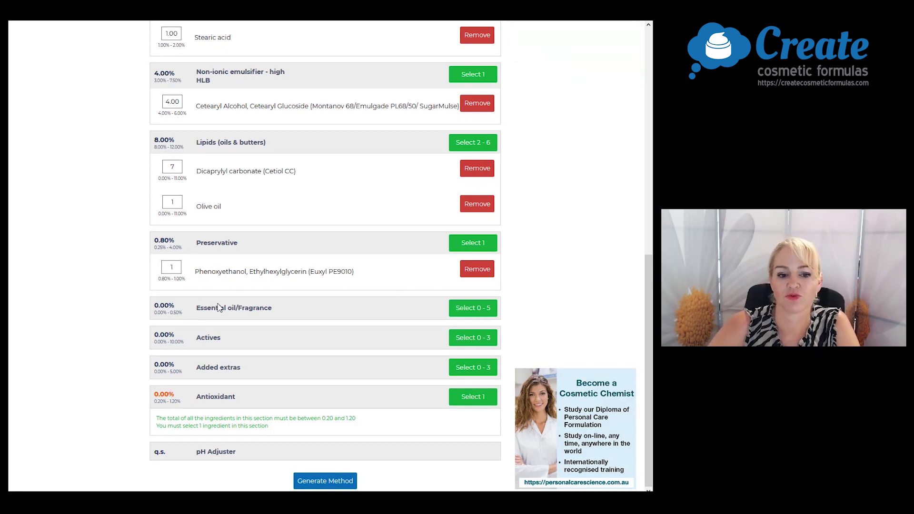
- Add Spearmint and lemon-scented Tea tree essential oils, each at 0.05
left_click(468, 310)
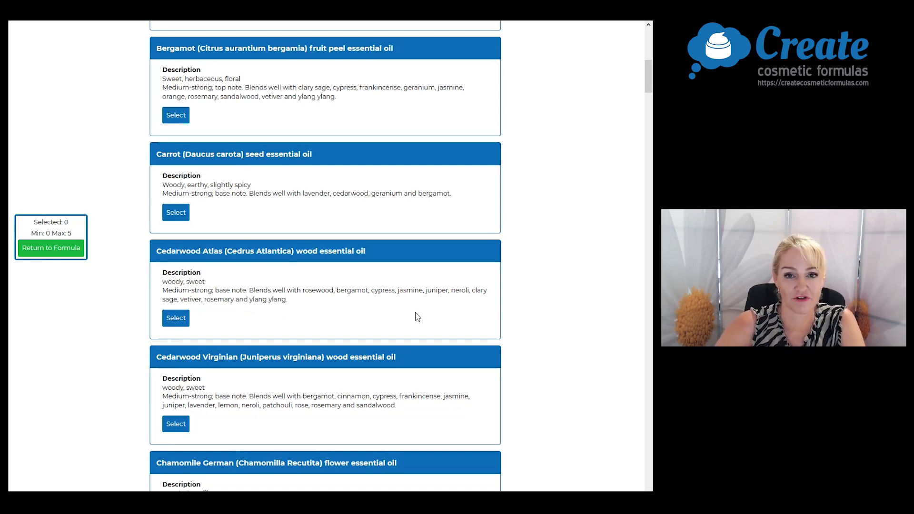
scroll(377, 316, "down", 14)
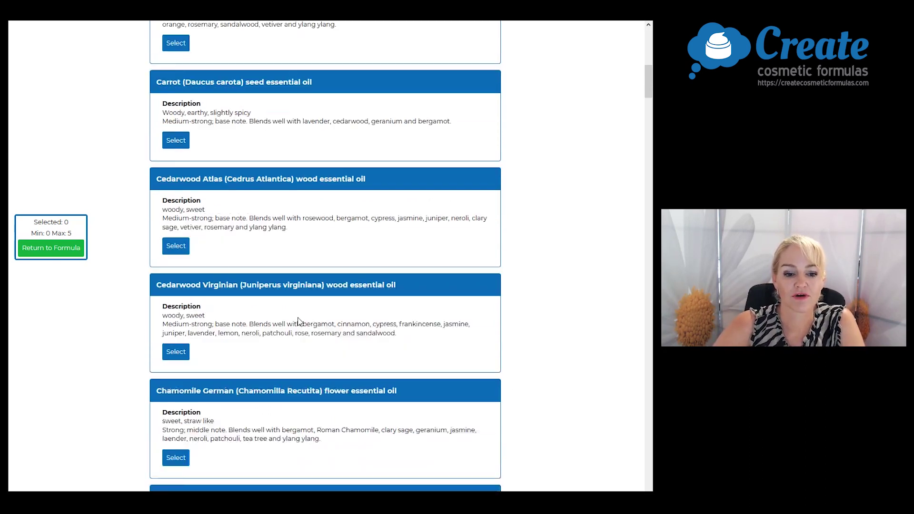
scroll(247, 353, "down", 20)
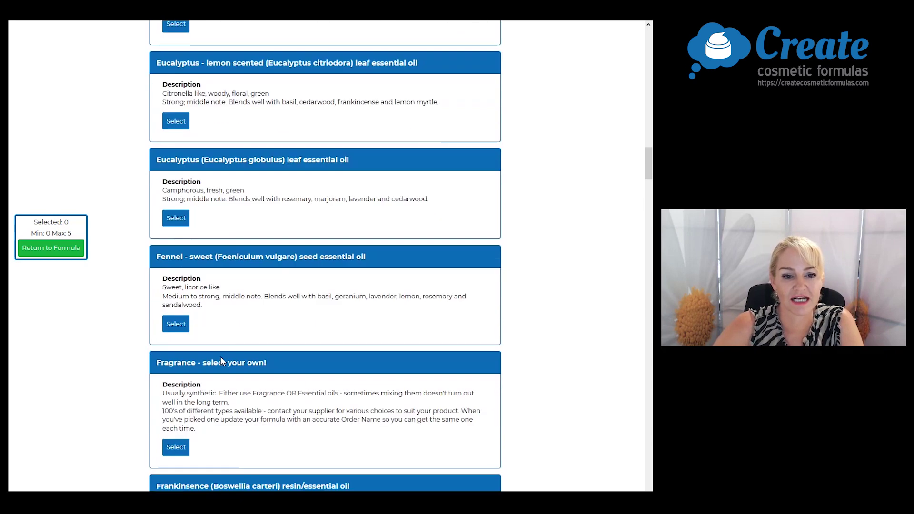
scroll(222, 361, "down", 20)
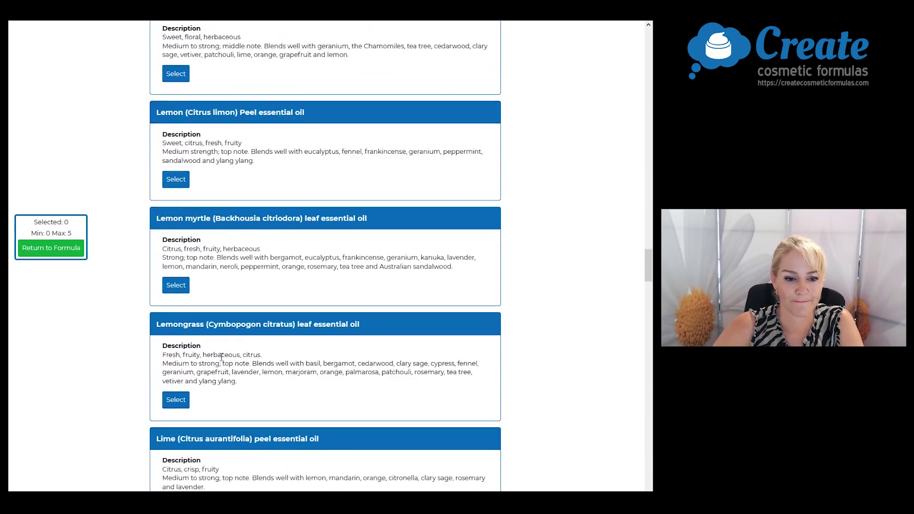
scroll(221, 363, "down", 10)
left_click(176, 338)
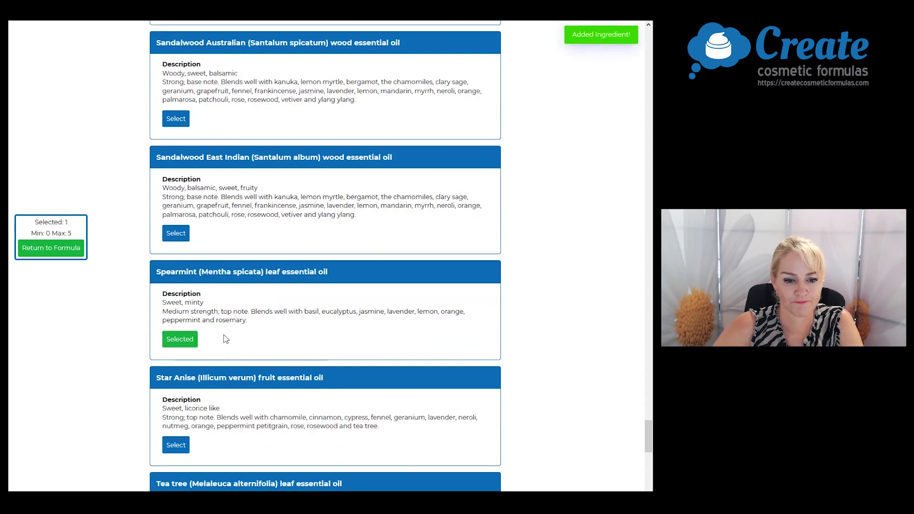
scroll(200, 348, "down", 8)
left_click(174, 361)
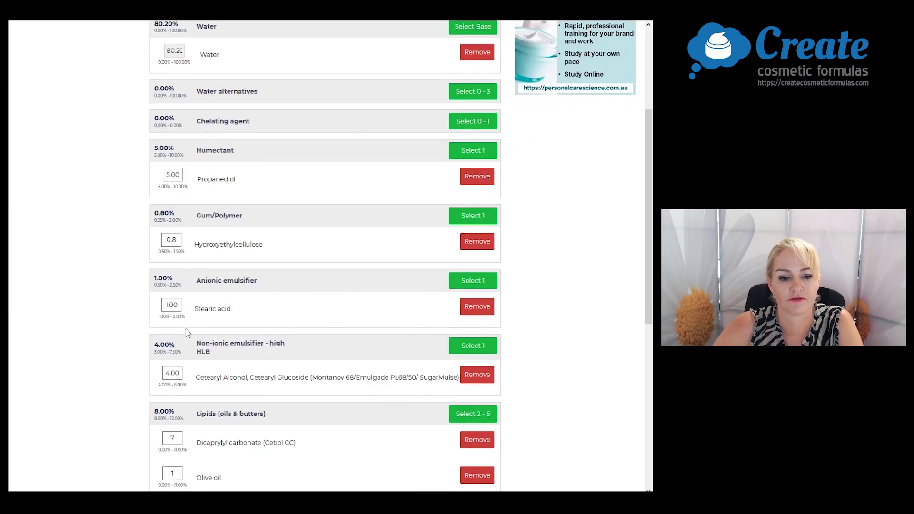
scroll(187, 333, "down", 7)
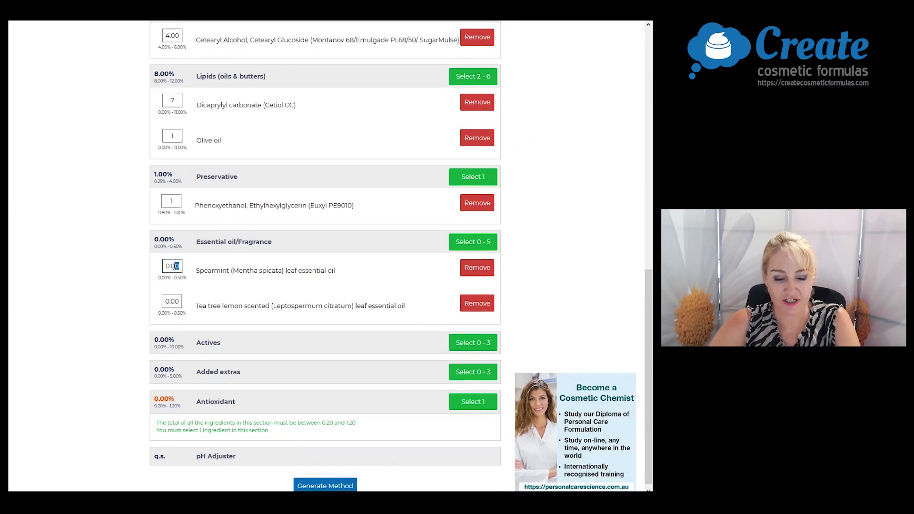
type("5")
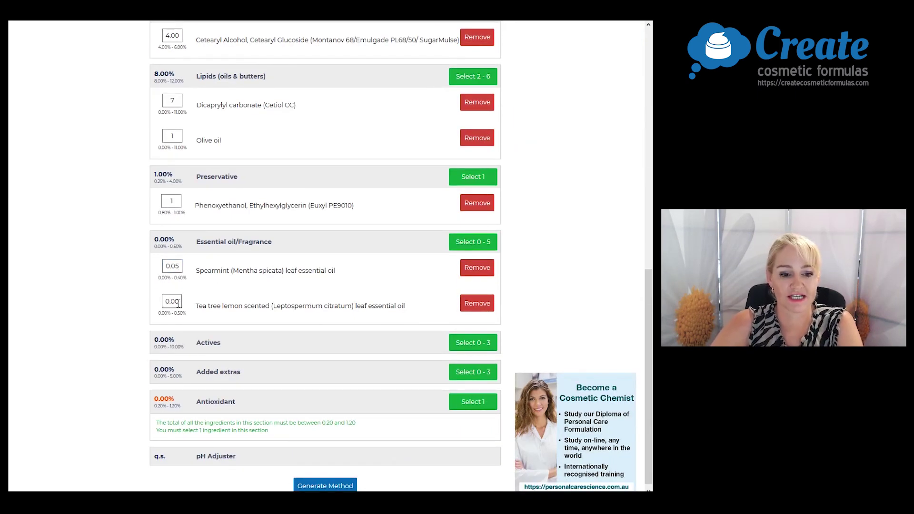
left_click(465, 346)
- Pick Allantoin and Alpa Flor Alp-Sebum as actives and return to the formula
scroll(285, 262, "up", 3)
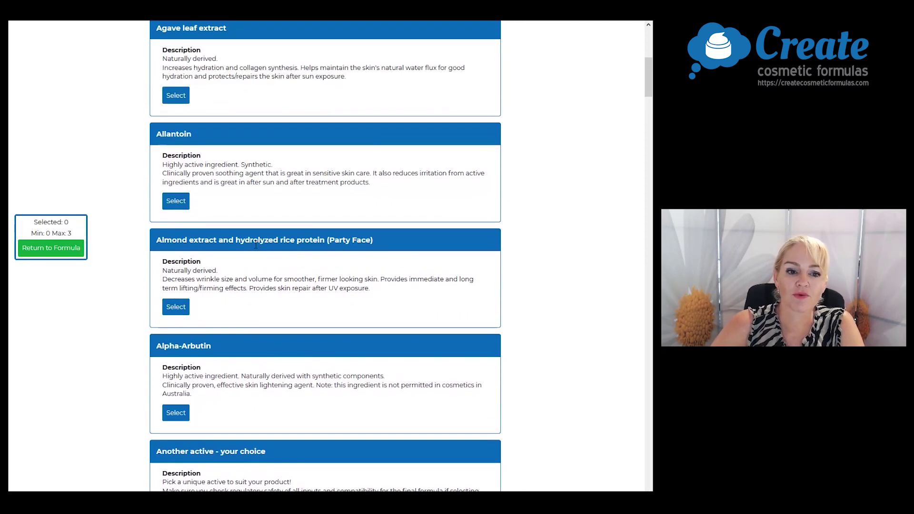
left_click(183, 202)
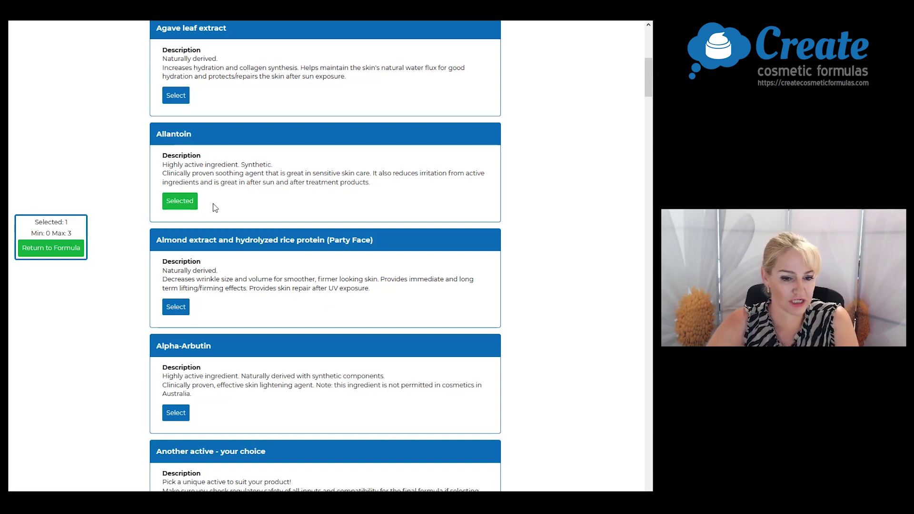
scroll(214, 207, "down", 20)
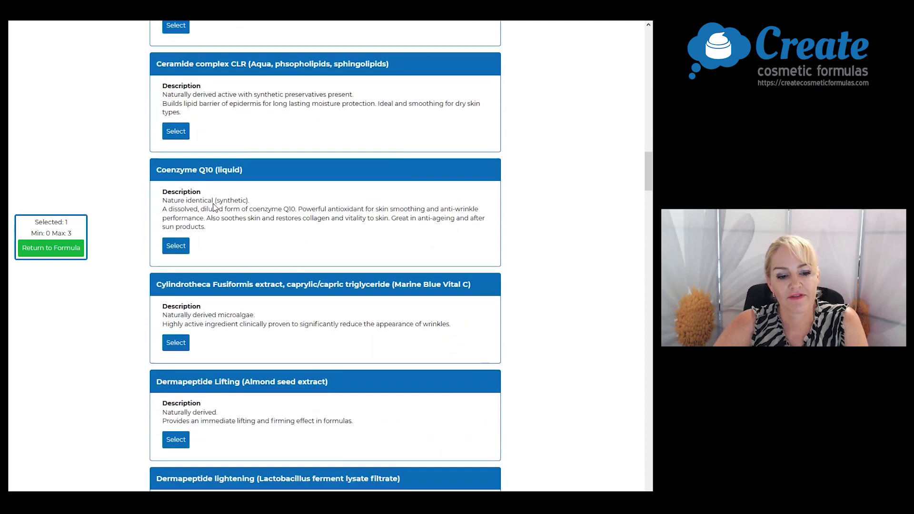
scroll(214, 207, "down", 12)
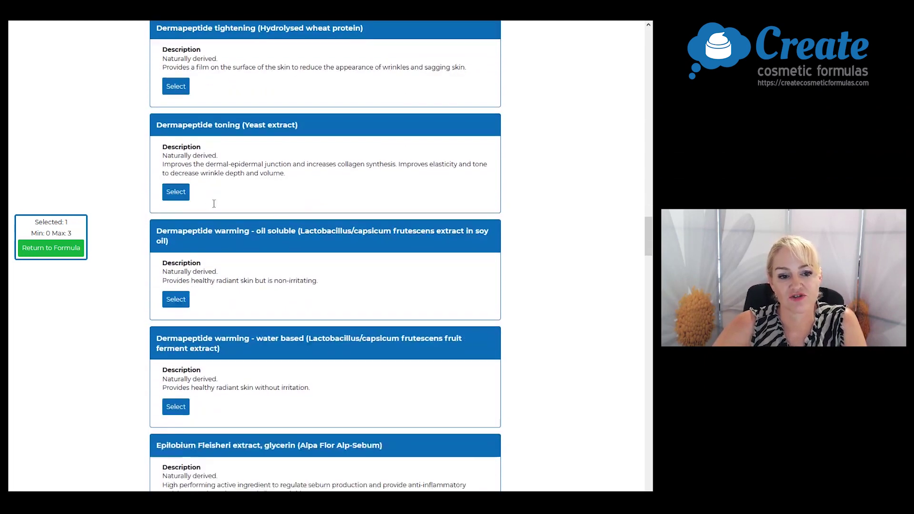
scroll(214, 204, "down", 7)
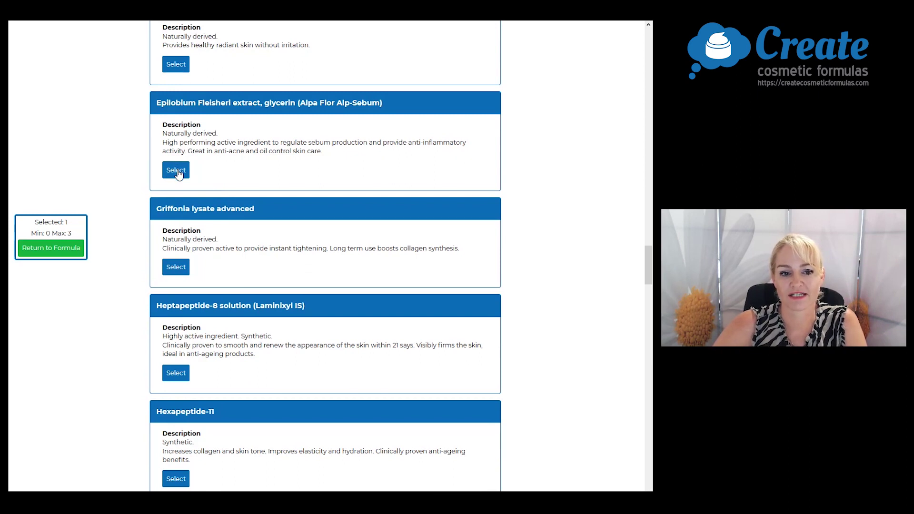
left_click(178, 175)
left_click(65, 249)
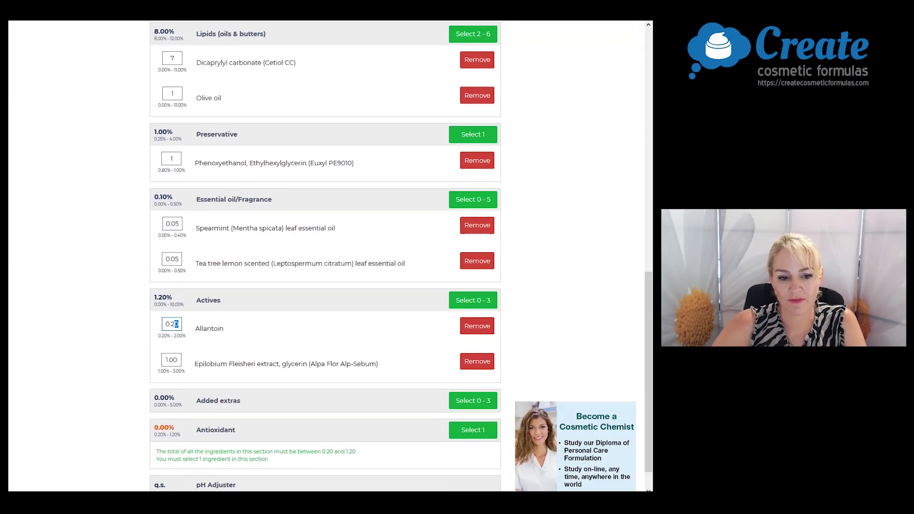
- Set Allantoin to 0.5 and Epilobium Fleisheri extract to 3
type("5")
left_click(174, 360)
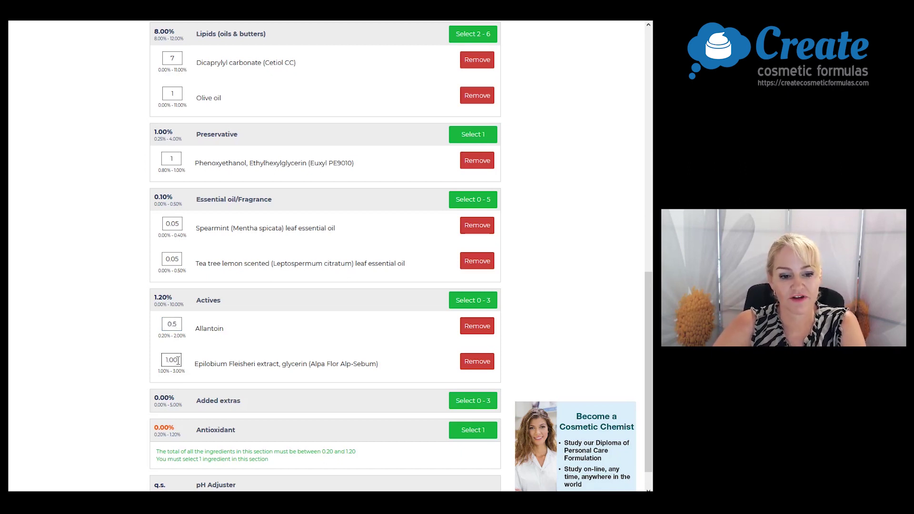
double_click(178, 361)
type("3")
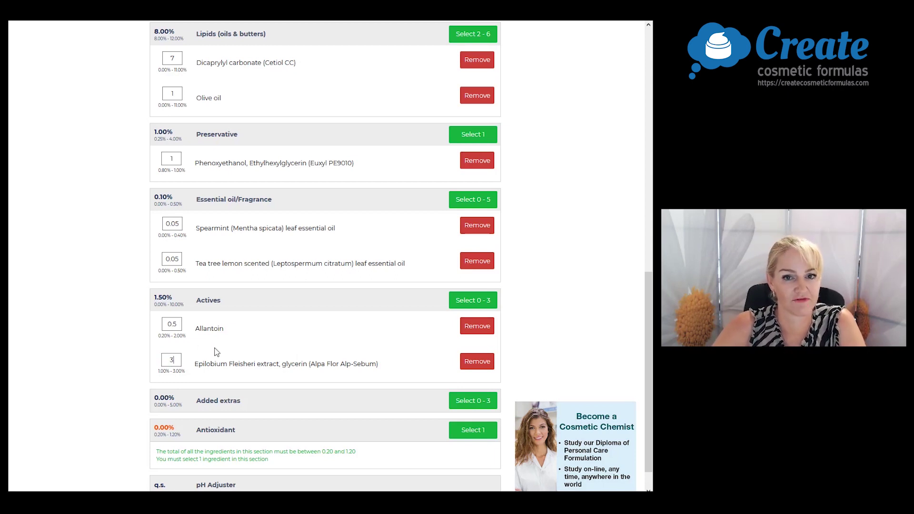
scroll(215, 352, "down", 1)
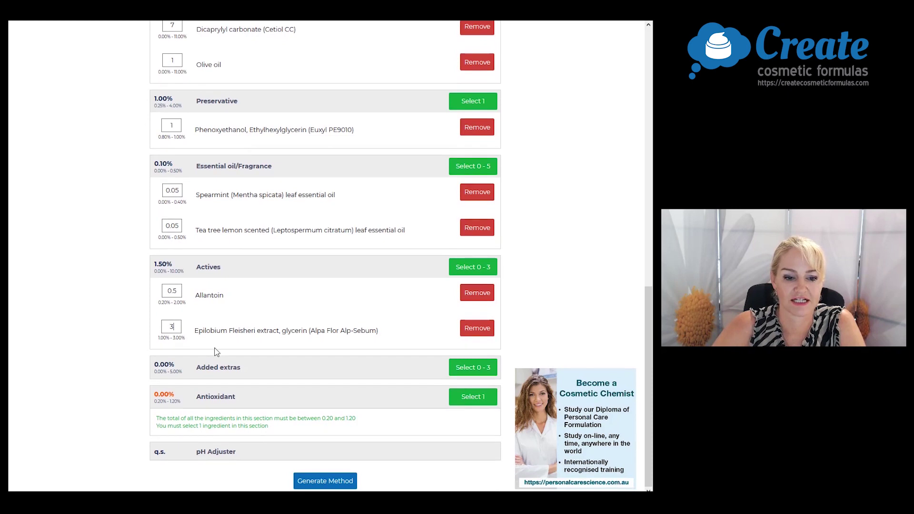
- Add White willow bark and Witch hazel extracts as Added extras at 0.1
left_click(473, 367)
scroll(231, 293, "down", 15)
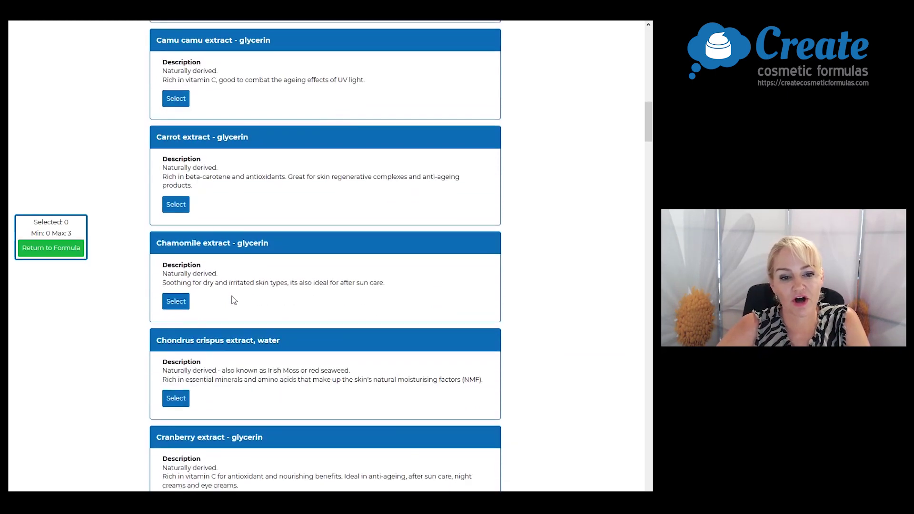
scroll(604, 266, "down", 7)
left_click_drag(648, 220, 640, 473)
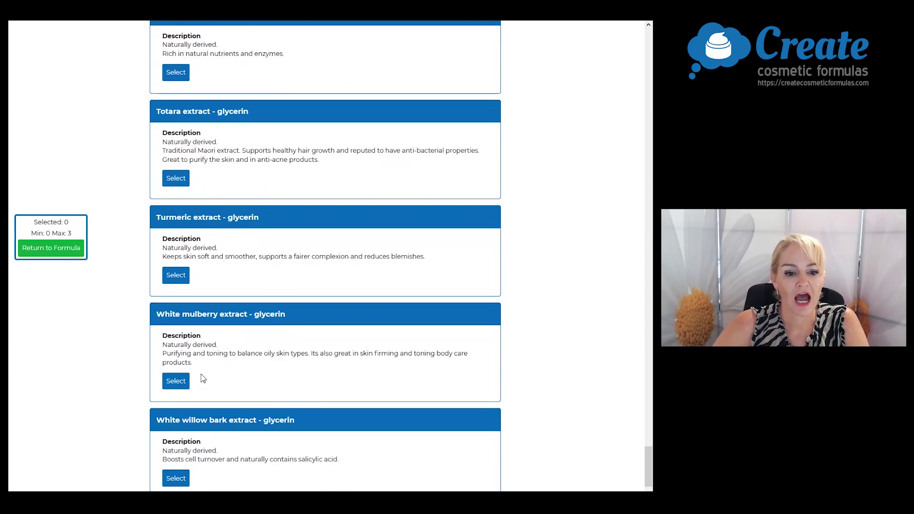
scroll(205, 378, "down", 2)
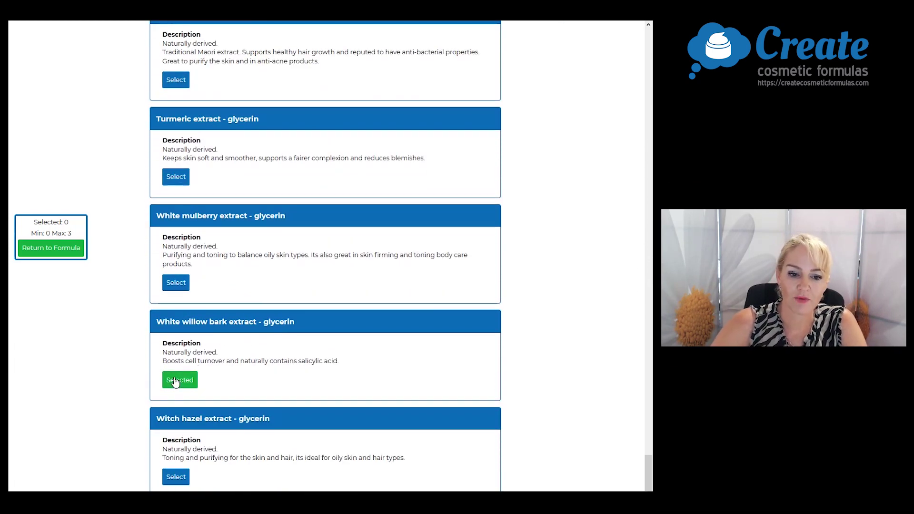
left_click(31, 248)
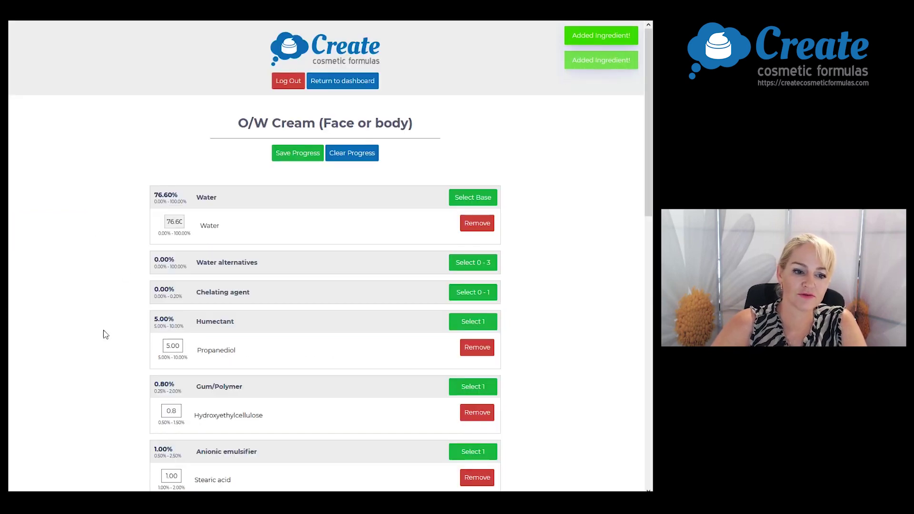
- Add Tocopherols - mixed at 0.60 as antioxidant and generate the ingredients table and method
scroll(195, 347, "down", 12)
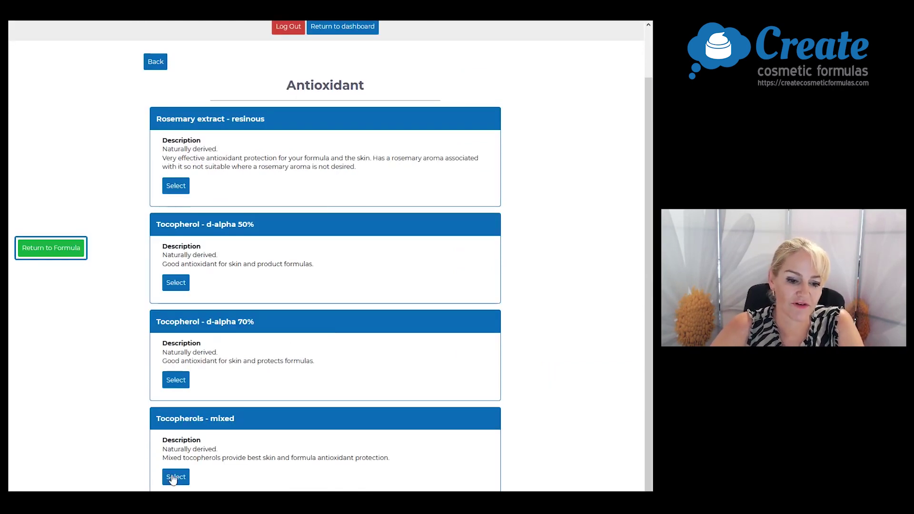
left_click(175, 476)
scroll(167, 344, "down", 15)
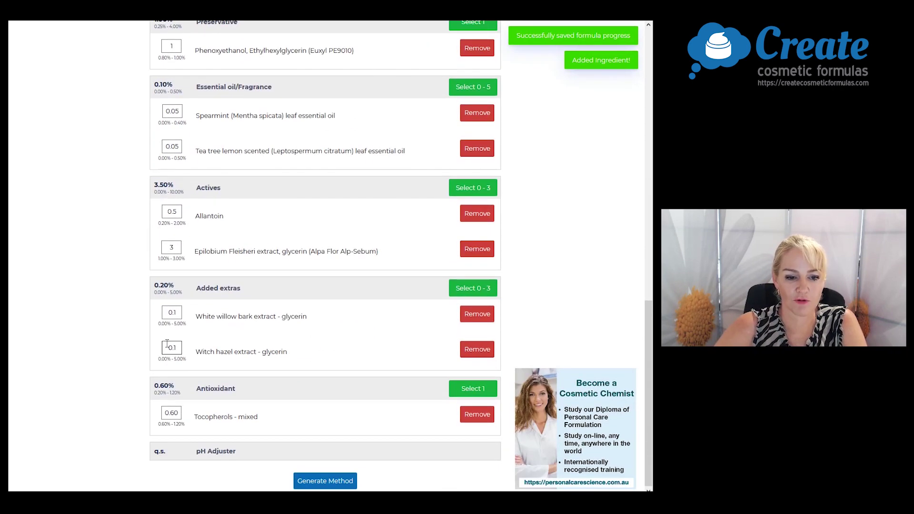
left_click(334, 484)
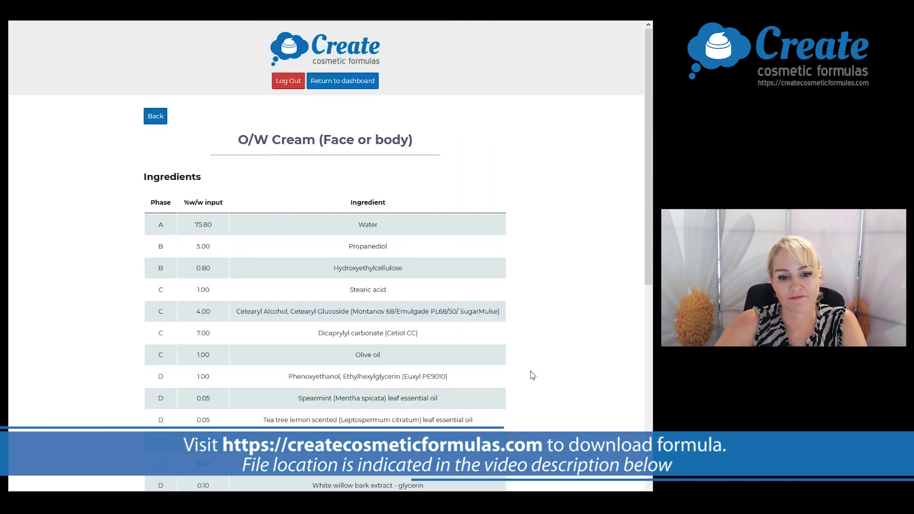
scroll(594, 270, "down", 6)
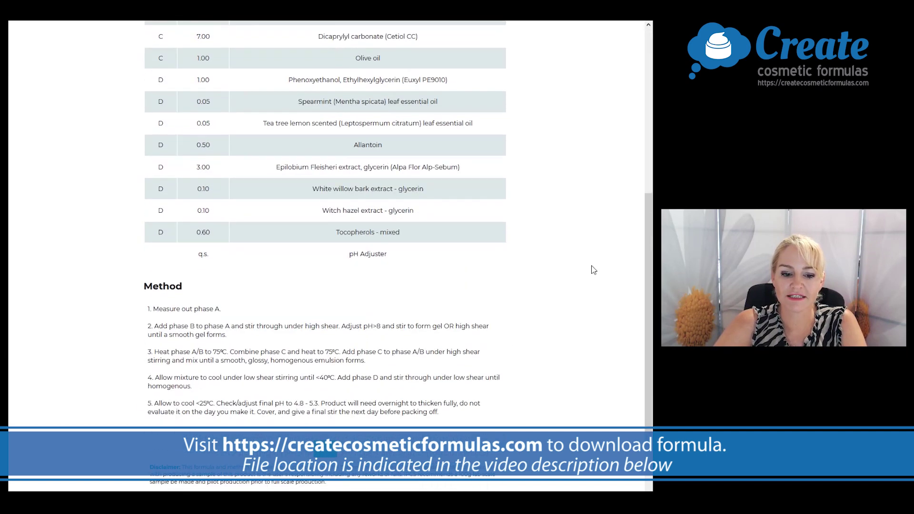